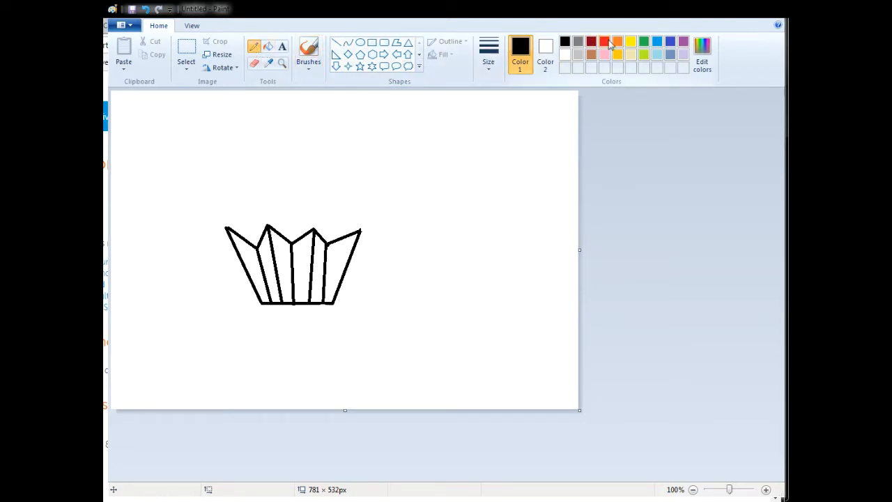
- Sketch a red frosting guide above the cupcake wrapper with the Pencil: two side puffs and a tilted swirl joining them
left_click(604, 42)
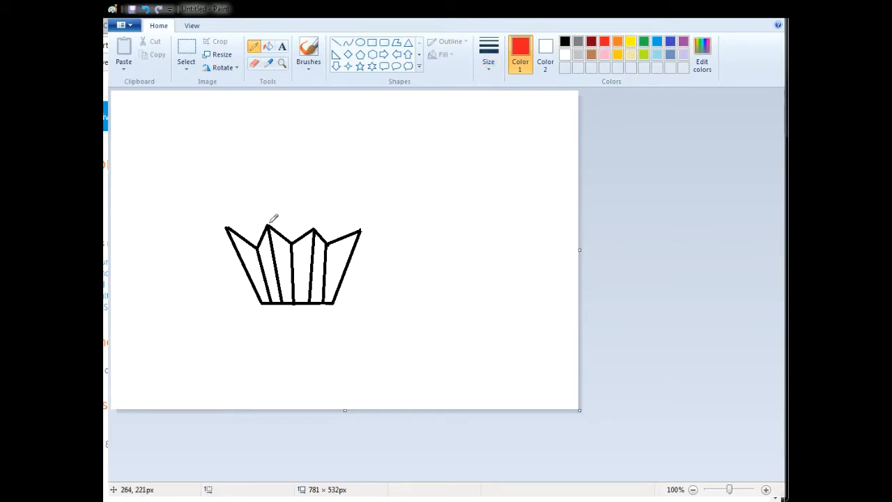
mouse_move(244, 207)
left_mouse_down()
mouse_move(230, 198)
mouse_move(209, 212)
mouse_move(216, 241)
mouse_move(233, 244)
left_mouse_up()
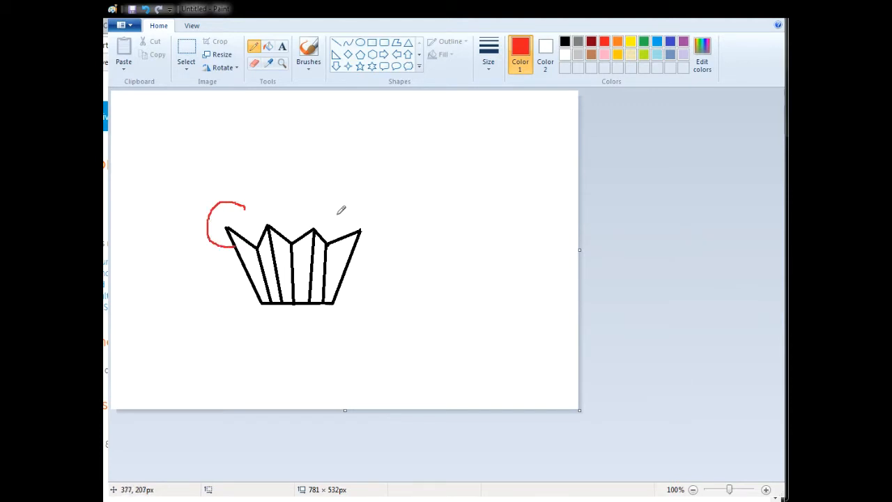
mouse_move(355, 202)
left_mouse_down()
mouse_move(380, 217)
mouse_move(381, 240)
left_mouse_up()
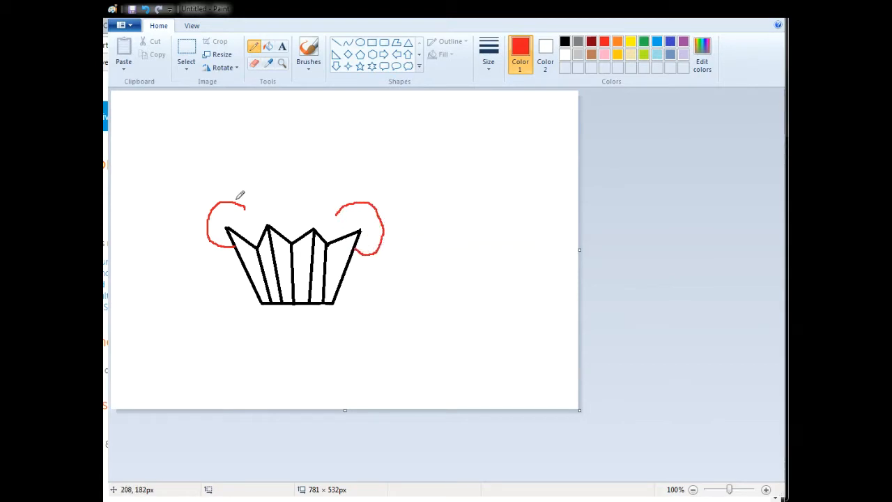
mouse_move(234, 200)
left_mouse_down()
mouse_move(215, 173)
mouse_move(226, 150)
mouse_move(262, 145)
mouse_move(351, 200)
left_mouse_up()
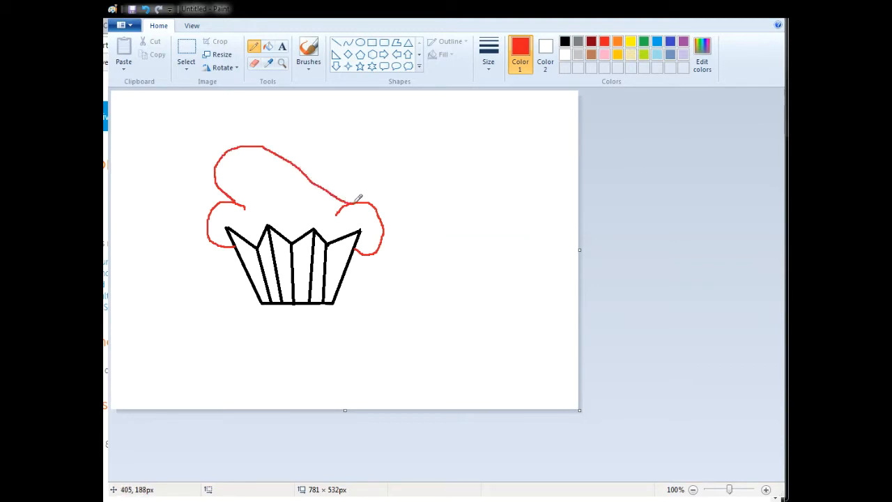
- Trace the left frosting puff in black with the Curve tool
left_click(348, 44)
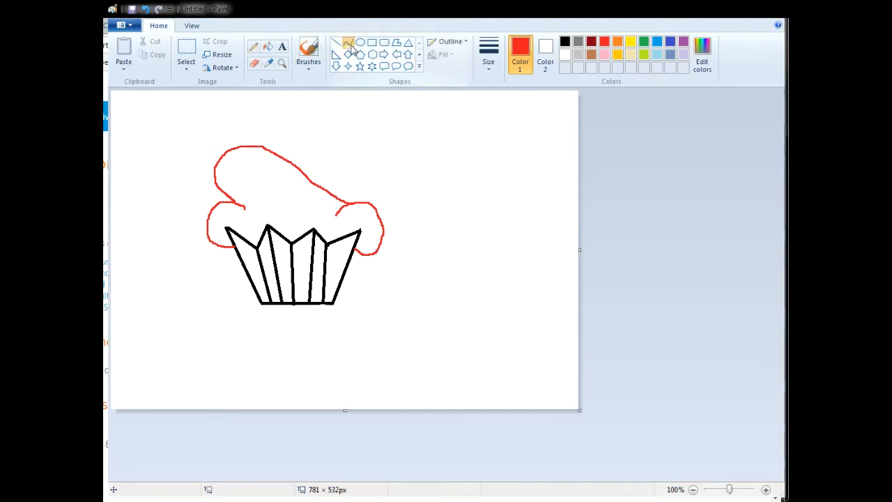
left_click(564, 42)
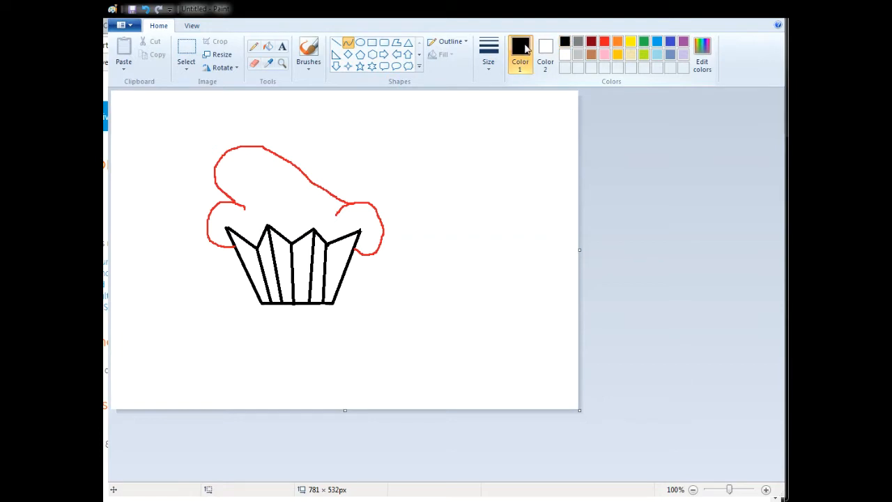
mouse_move(237, 253)
left_mouse_down()
mouse_move(216, 203)
mouse_move(222, 231)
mouse_move(213, 249)
mouse_move(199, 225)
mouse_move(189, 225)
left_mouse_up()
left_click(229, 242)
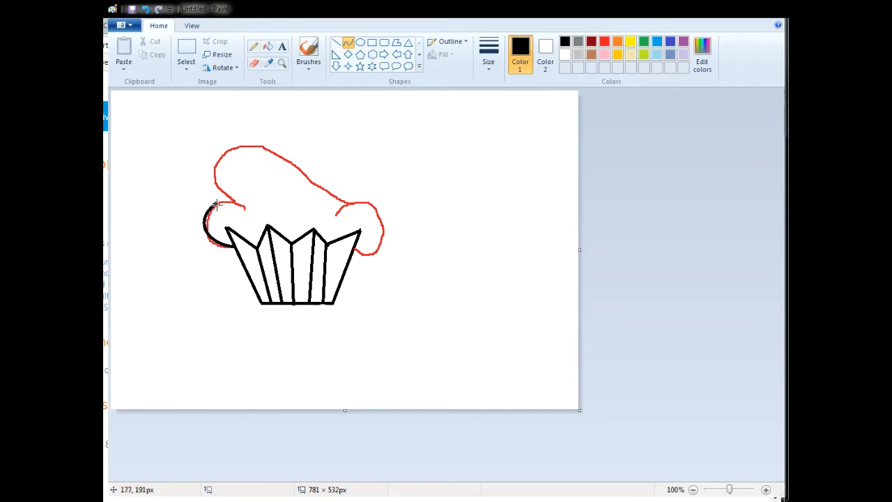
mouse_move(216, 202)
left_mouse_down()
mouse_move(244, 208)
mouse_move(228, 200)
left_mouse_up()
left_click(238, 204)
left_click(403, 304)
- Trace the right frosting puff with two black curves from the wrapper's edge to the puff's inner end
left_click_drag(355, 247, 378, 258)
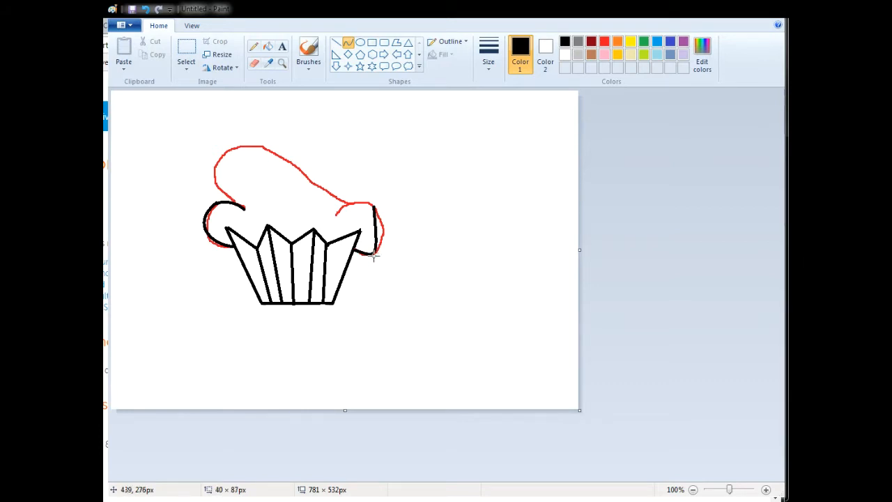
left_click_drag(373, 228, 335, 215)
left_click(374, 204)
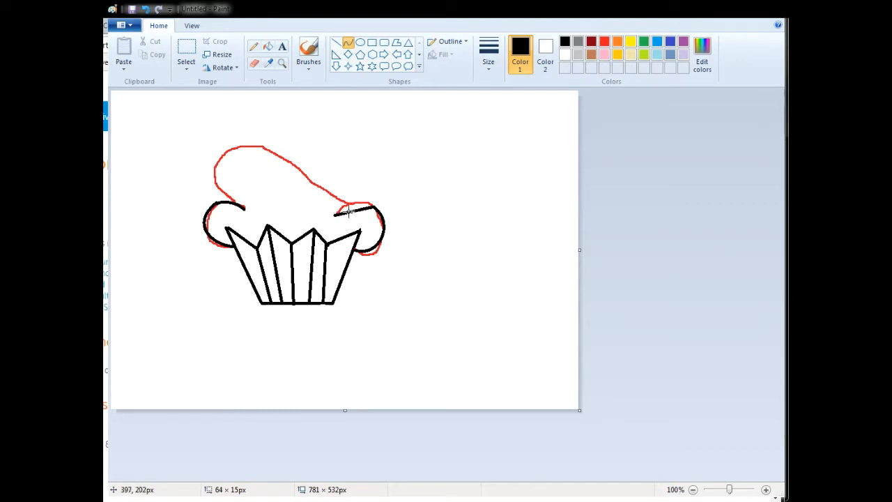
left_click_drag(364, 209, 345, 202)
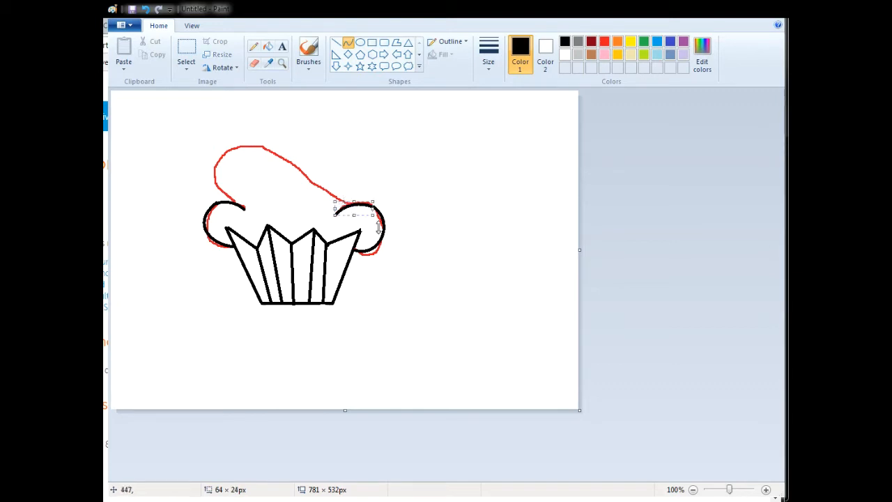
left_click_drag(243, 207, 263, 145)
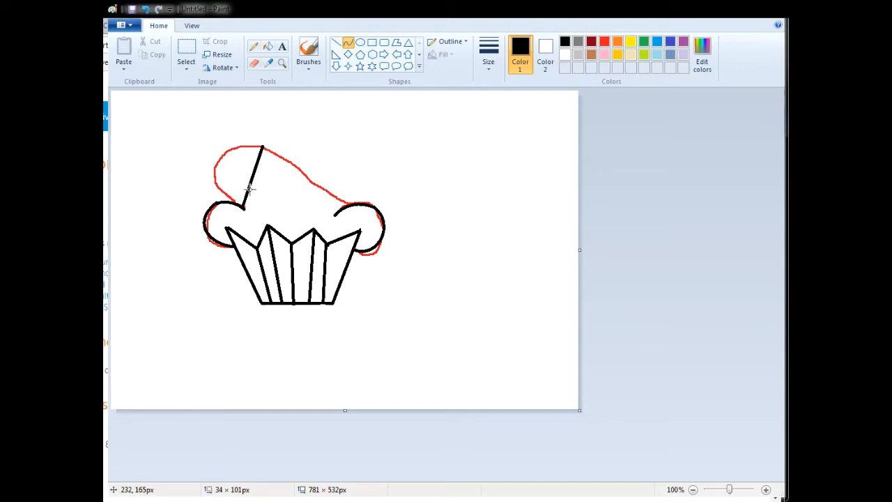
left_click_drag(247, 188, 221, 141)
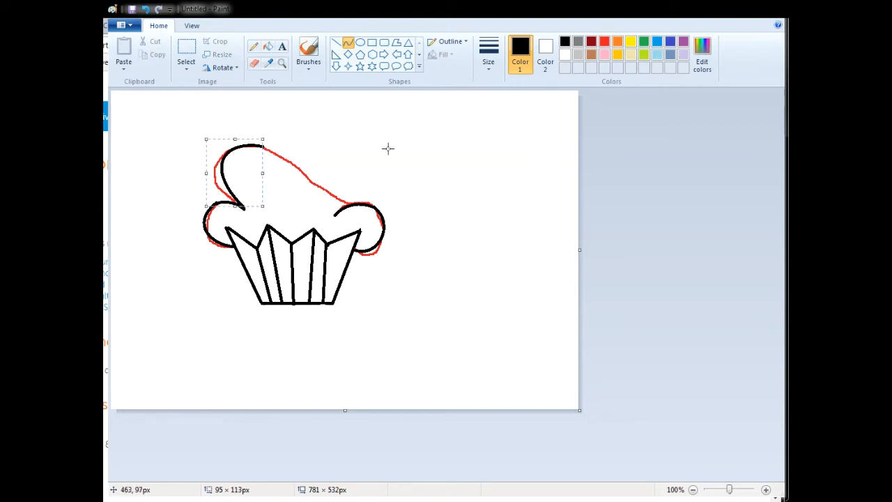
left_click(146, 9)
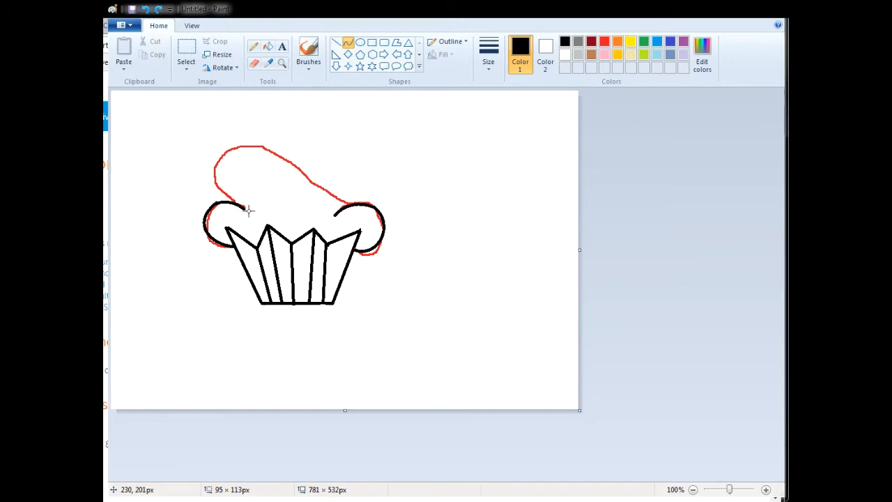
- Trace the left bulge and the crest of the frosting swirl with black curves
left_click_drag(242, 206, 240, 143)
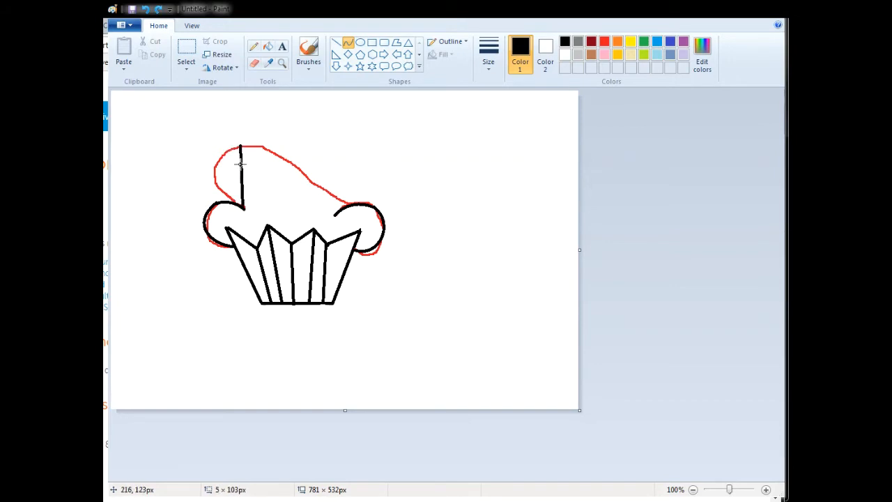
left_click_drag(240, 187, 197, 155)
left_click(256, 149)
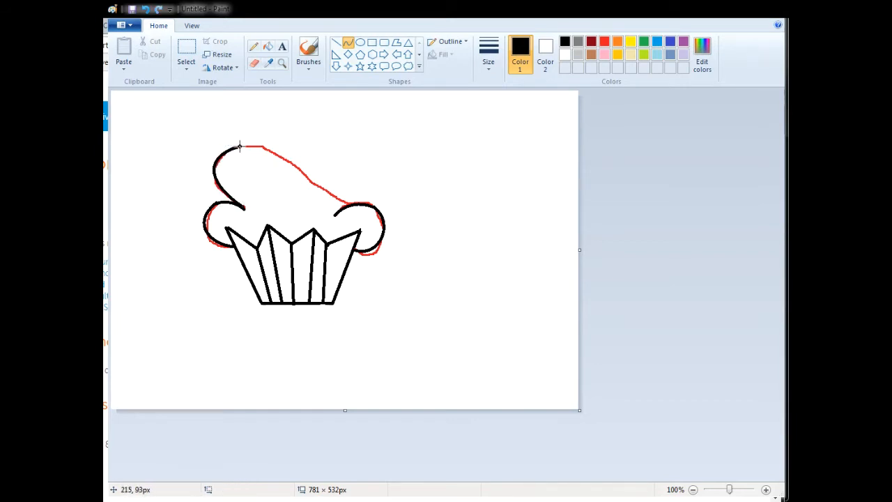
mouse_move(239, 145)
left_mouse_down()
mouse_move(297, 167)
mouse_move(258, 139)
mouse_move(272, 157)
mouse_move(276, 149)
mouse_move(359, 209)
mouse_move(357, 200)
left_mouse_up()
left_click_drag(296, 176, 477, 196)
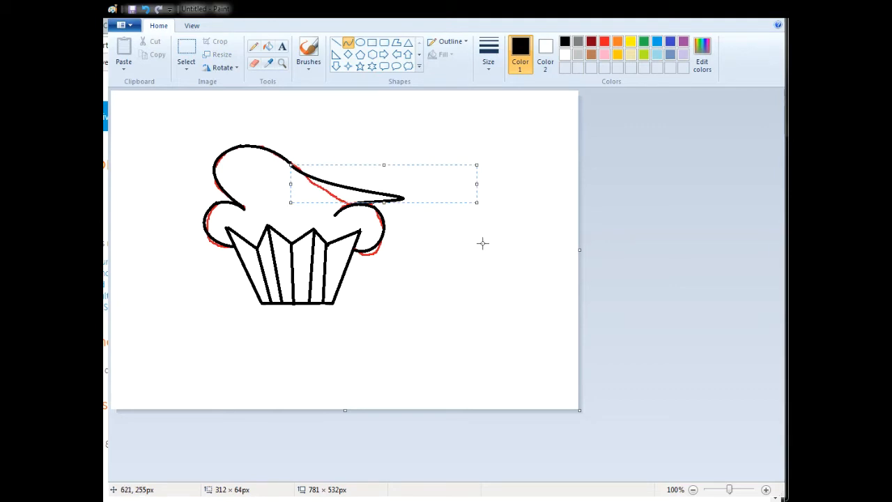
left_click(321, 155)
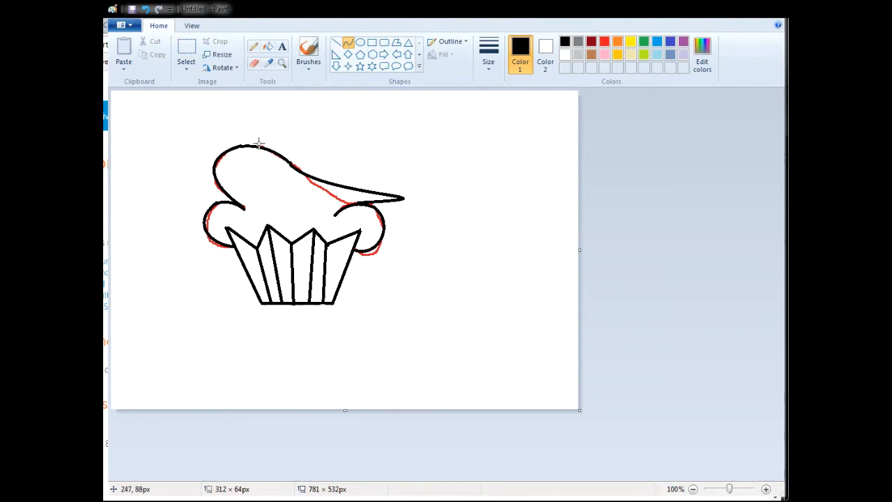
left_click(146, 9)
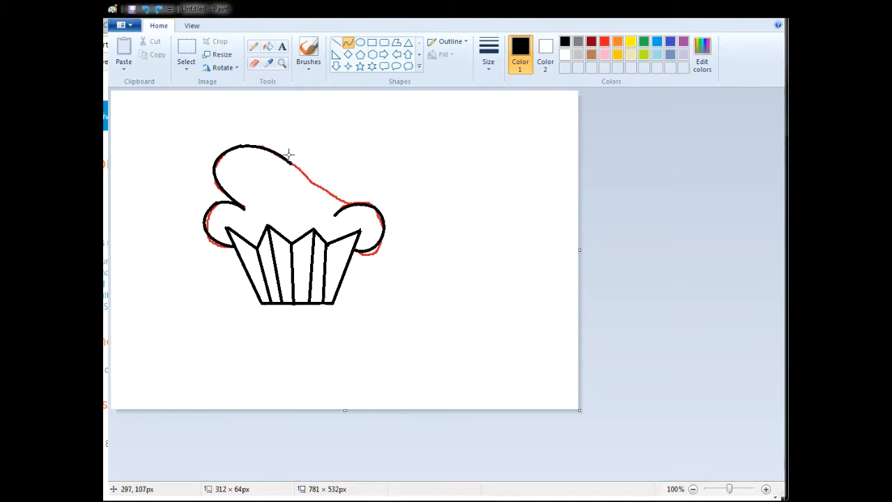
- Trace the swirl's right slope with a black curve from the crest down to the right puff
left_click_drag(287, 163, 354, 205)
left_click_drag(307, 175, 338, 202)
left_click(449, 181)
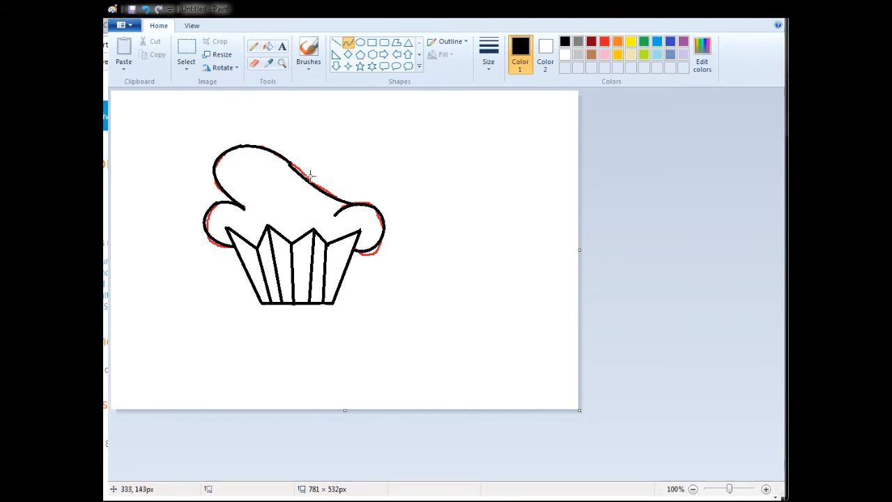
left_click(255, 64)
left_click_drag(298, 165, 304, 176)
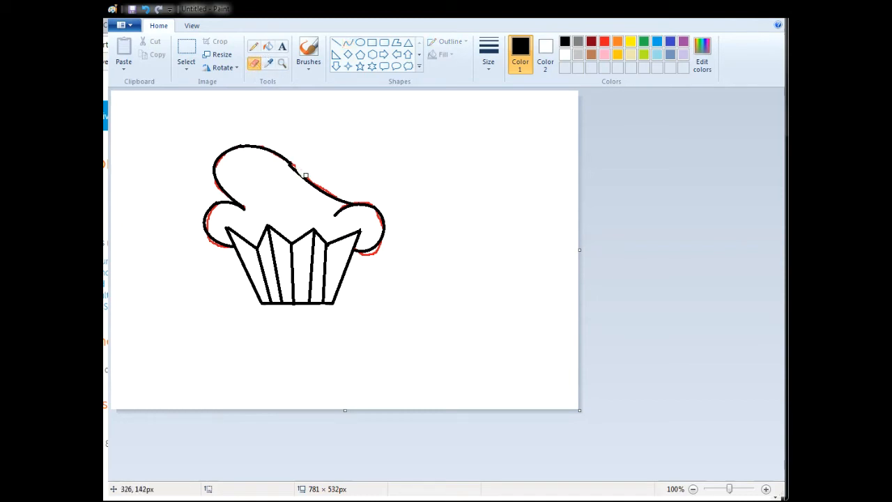
left_click(145, 9)
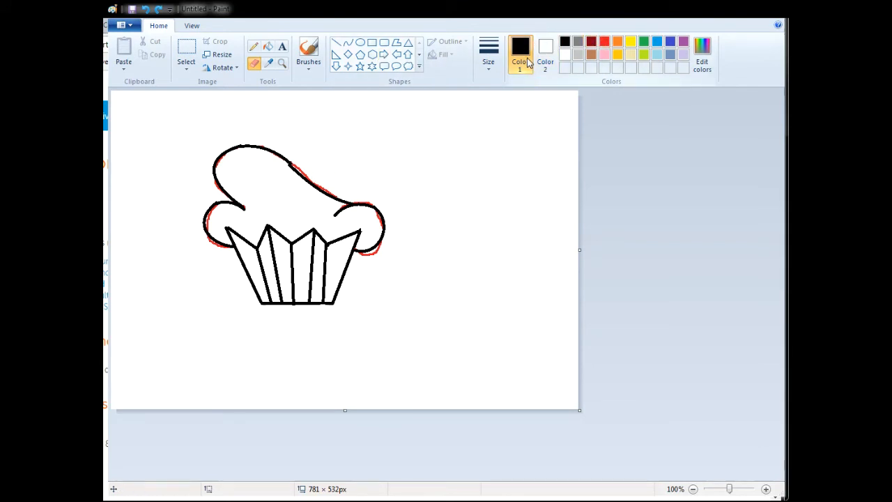
- Clear the red guide lines by filling the background and the frosting with red and refilling each with white
left_click(605, 42)
left_click(545, 55)
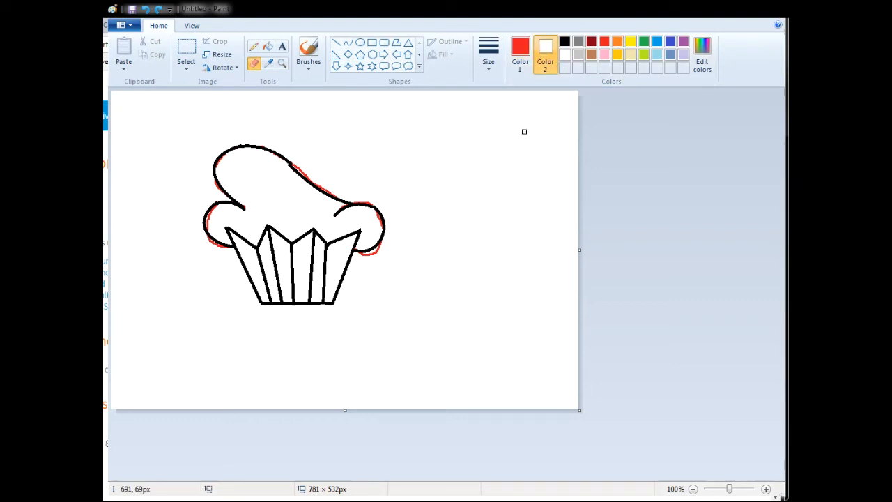
left_click(524, 52)
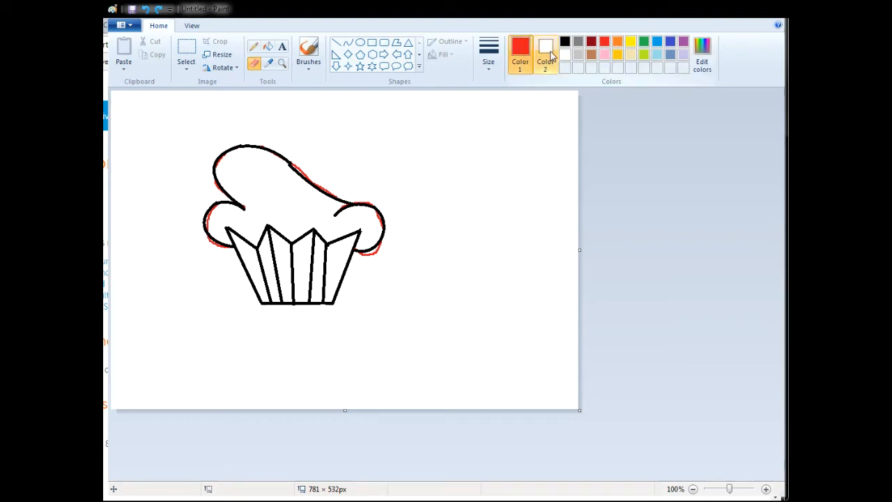
left_click(269, 49)
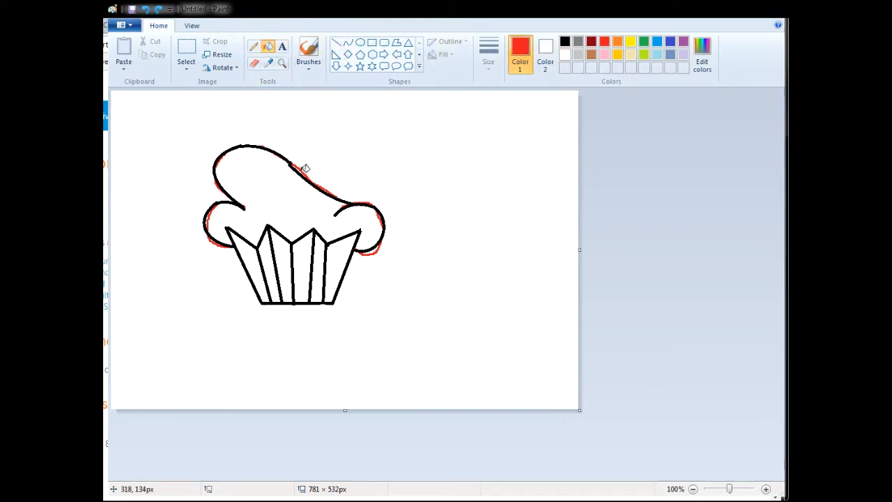
left_click(345, 139)
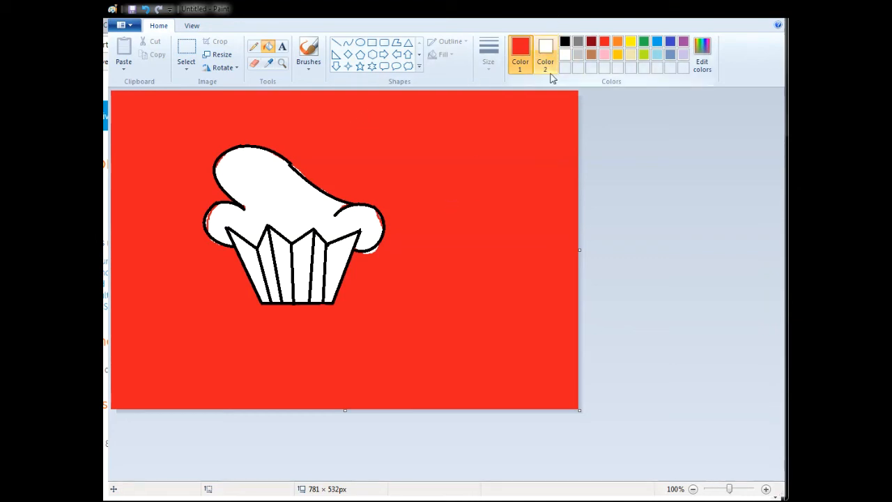
right_click(338, 127)
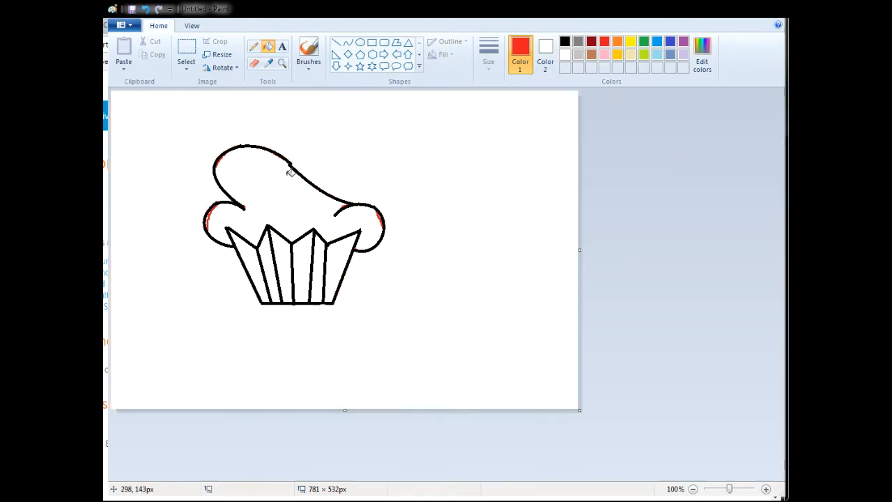
left_click(260, 164)
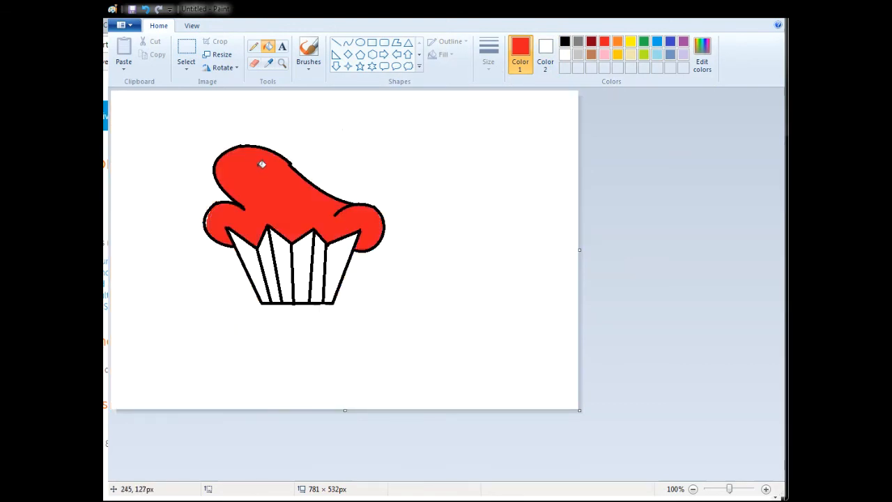
key("ctrl+z")
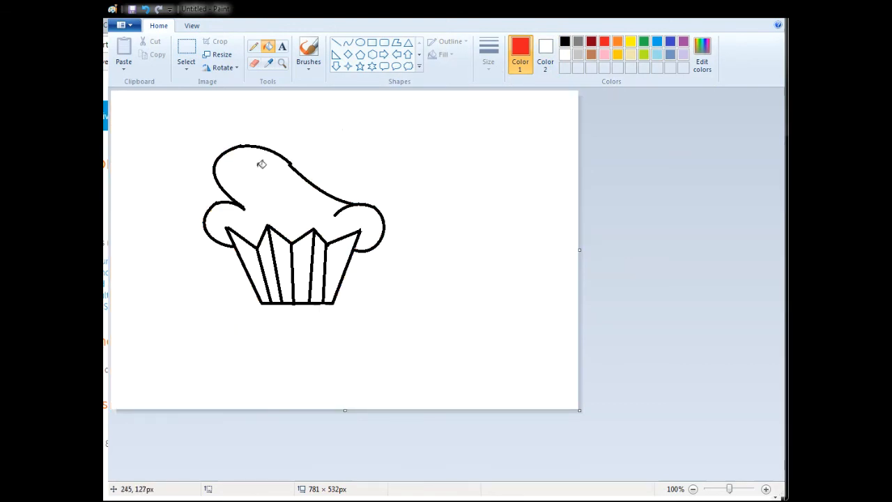
left_click(766, 488)
left_click_drag(777, 251, 778, 297)
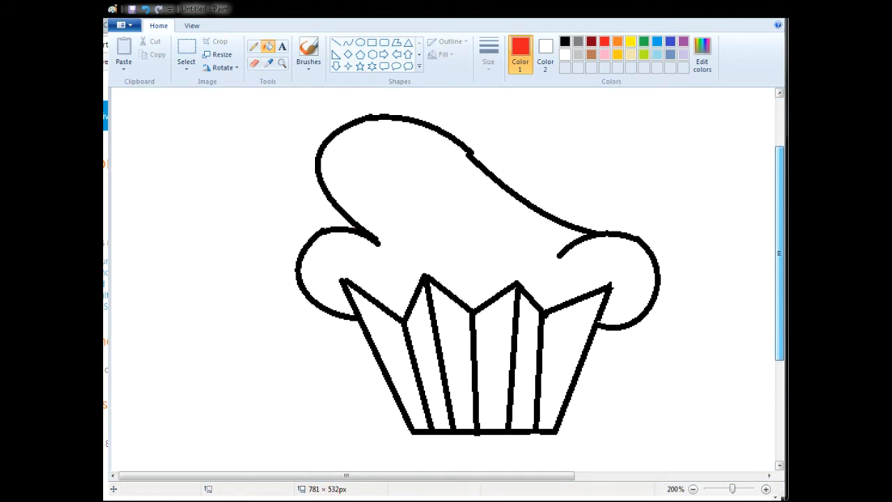
left_click(348, 224)
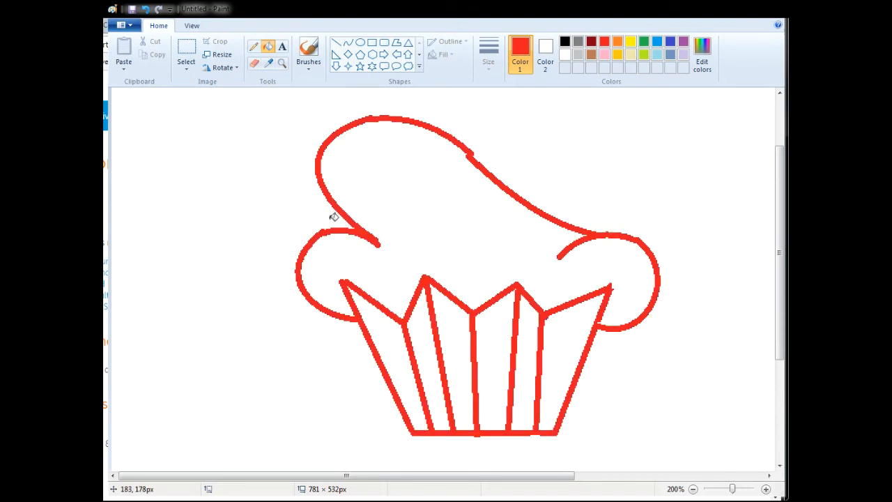
left_click(145, 9)
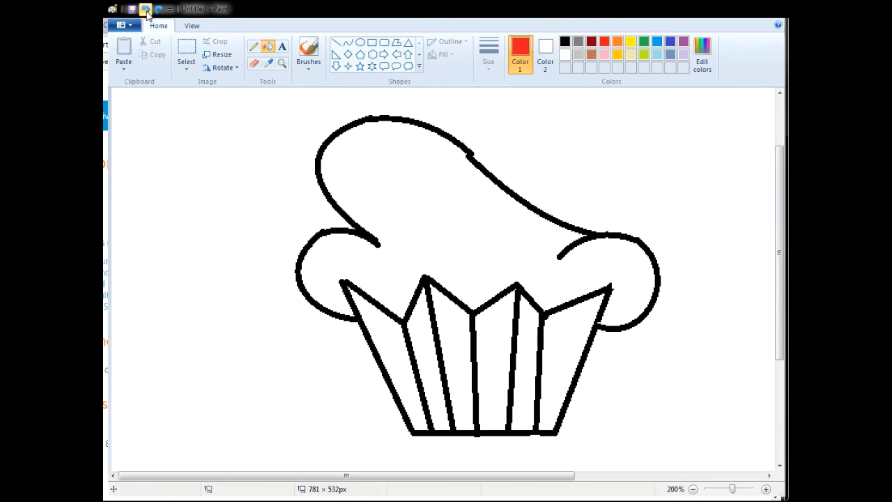
left_click(306, 185)
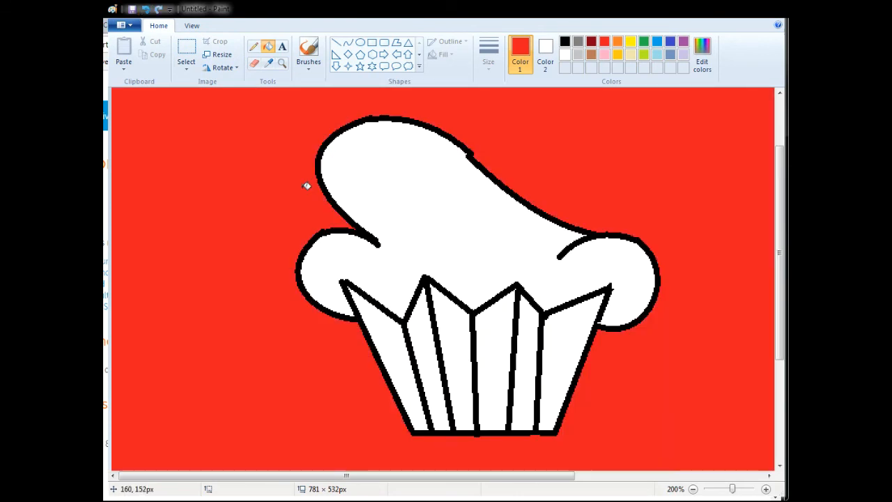
key("ctrl+z")
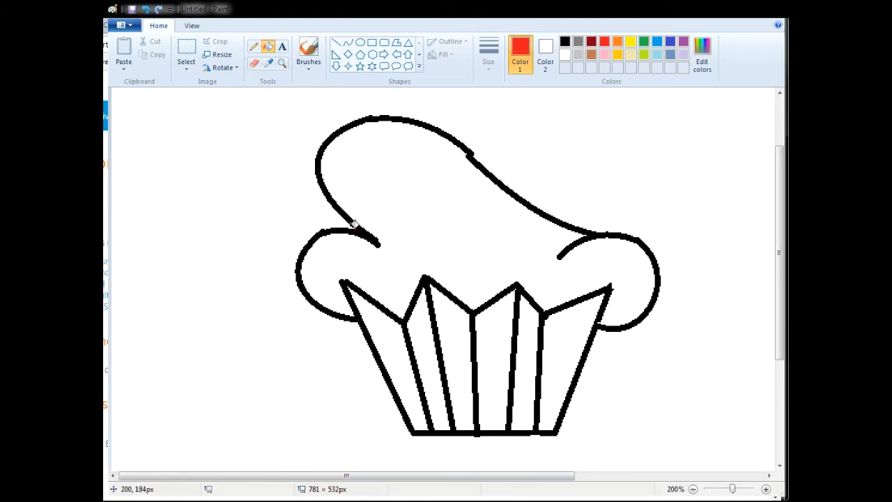
- Touch up the join in the frosting's upper outline with the black Pencil, and pick white as the drawing colour
left_click(253, 46)
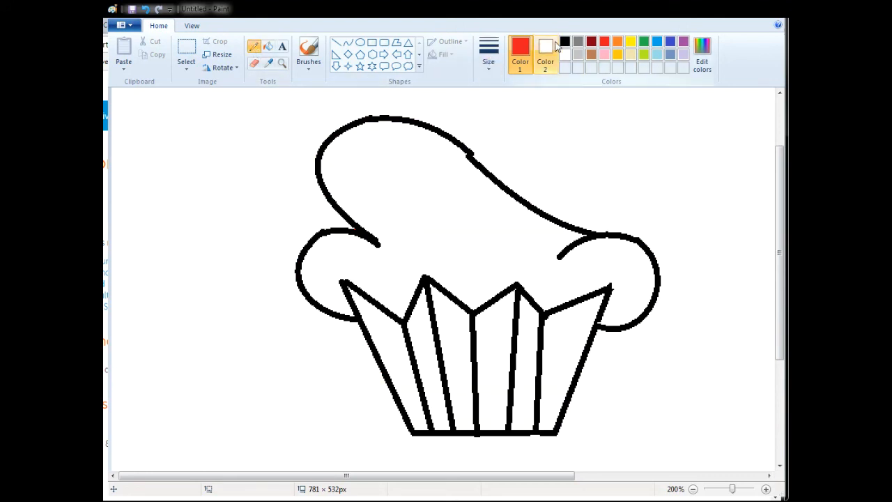
left_click(564, 41)
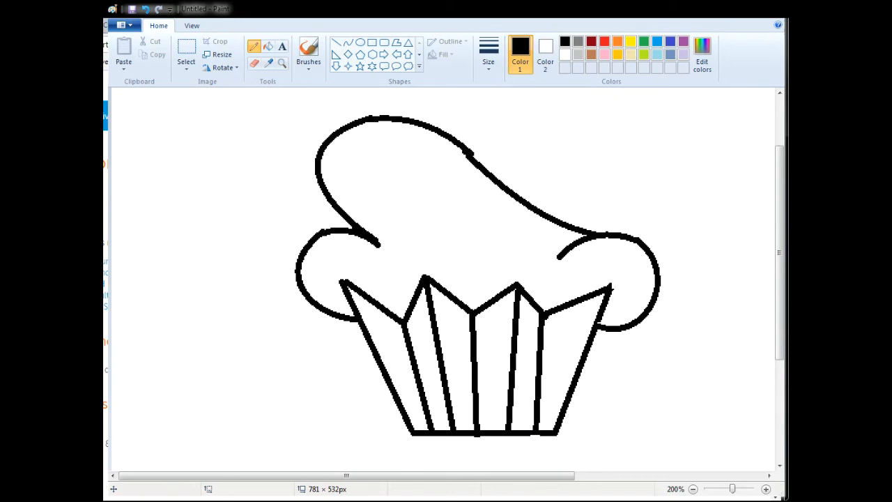
left_click(565, 54)
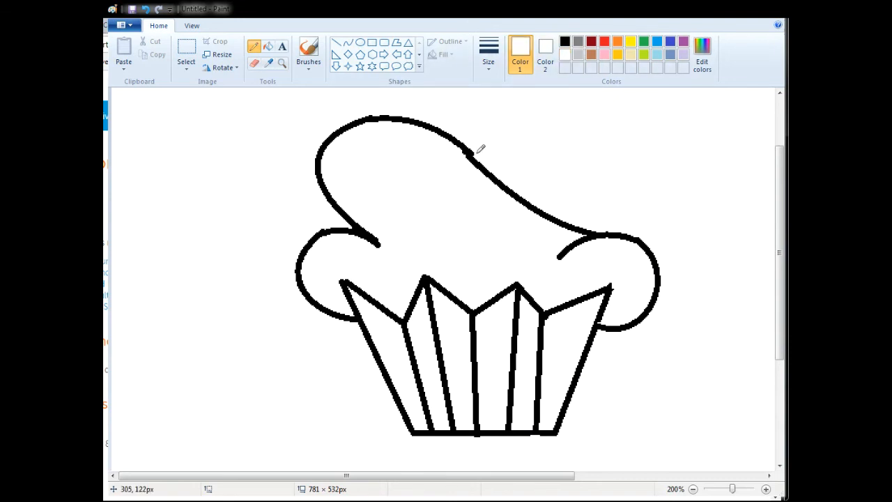